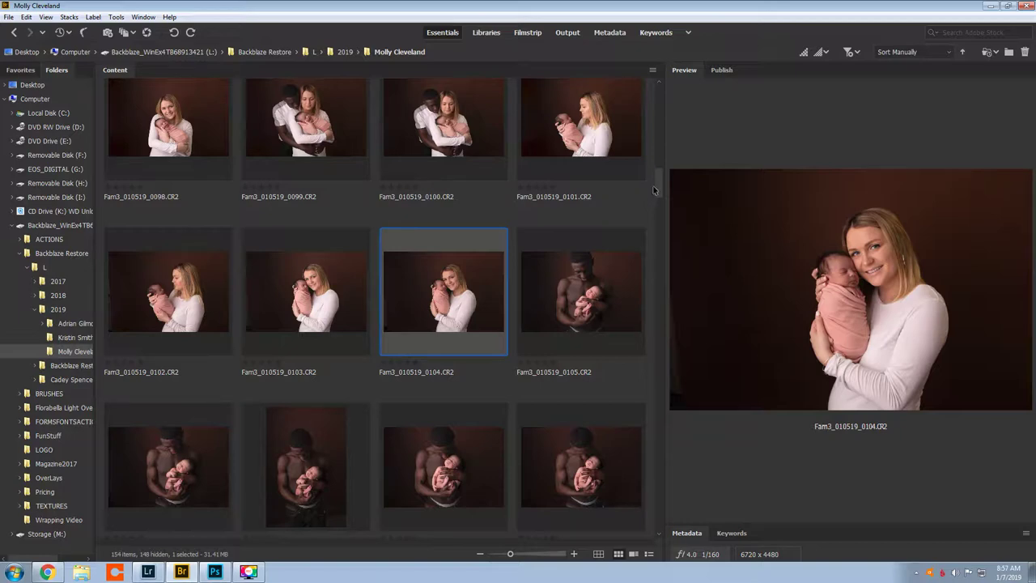
Step: Open the Photo Downloader via File > Get Photos from Camera, using the Advanced Dialog layout
drag(660, 184, 658, 199)
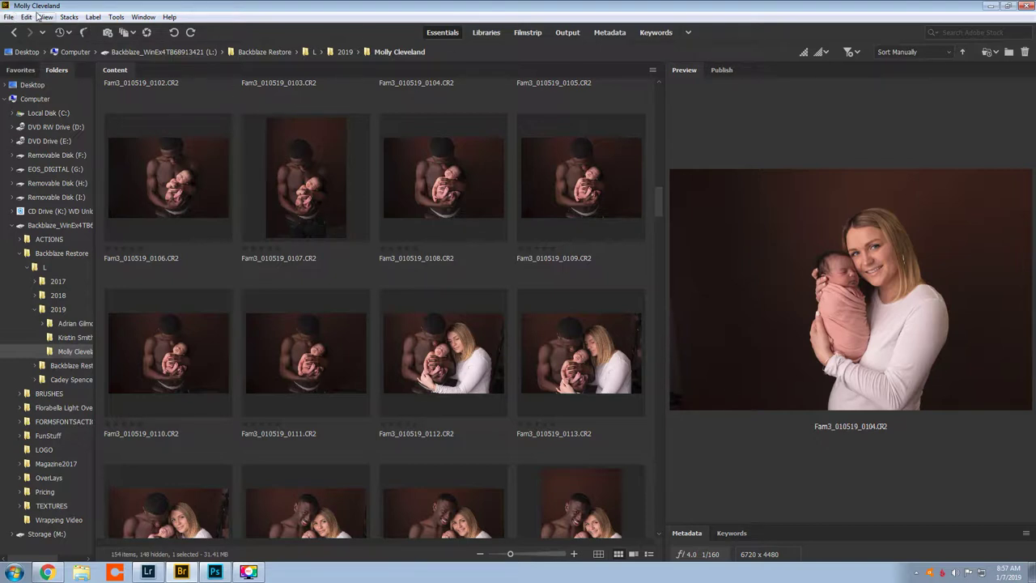
click(9, 18)
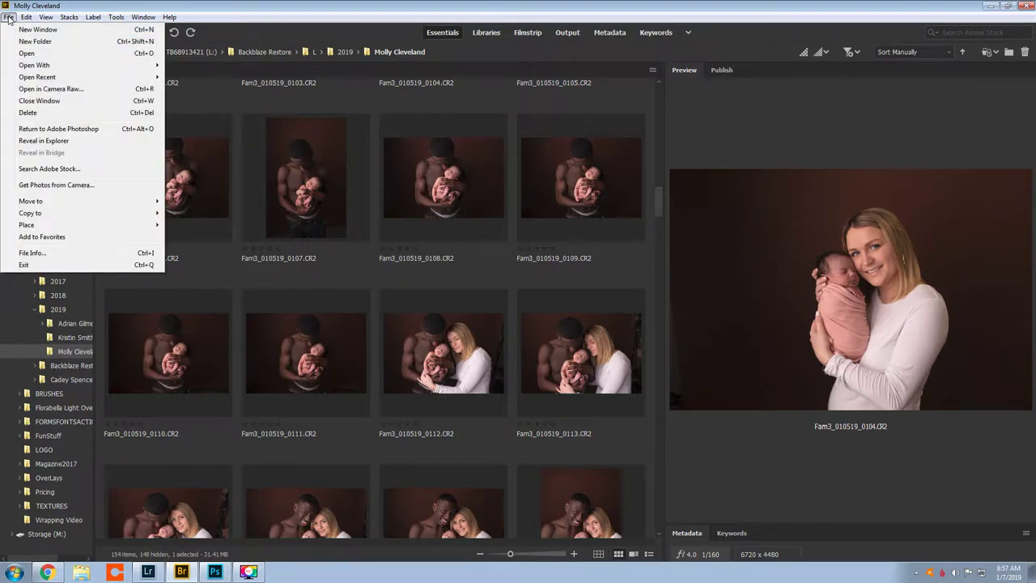
click(51, 185)
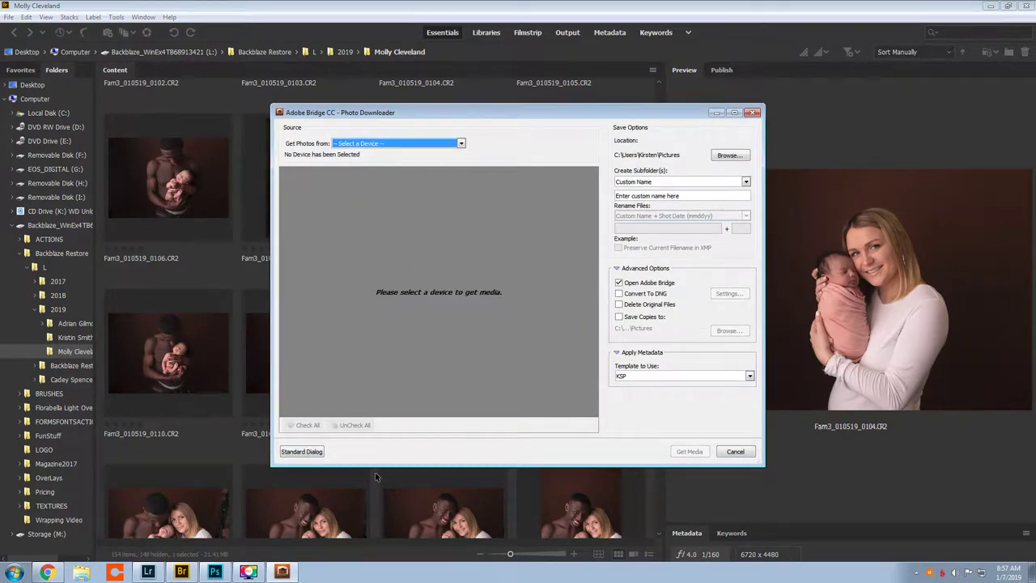
click(302, 451)
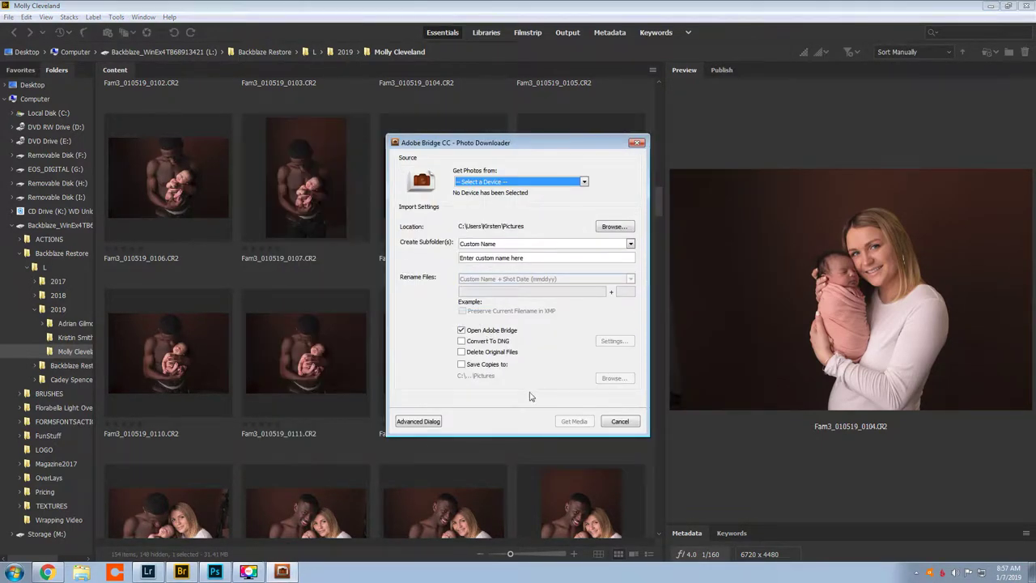
click(419, 422)
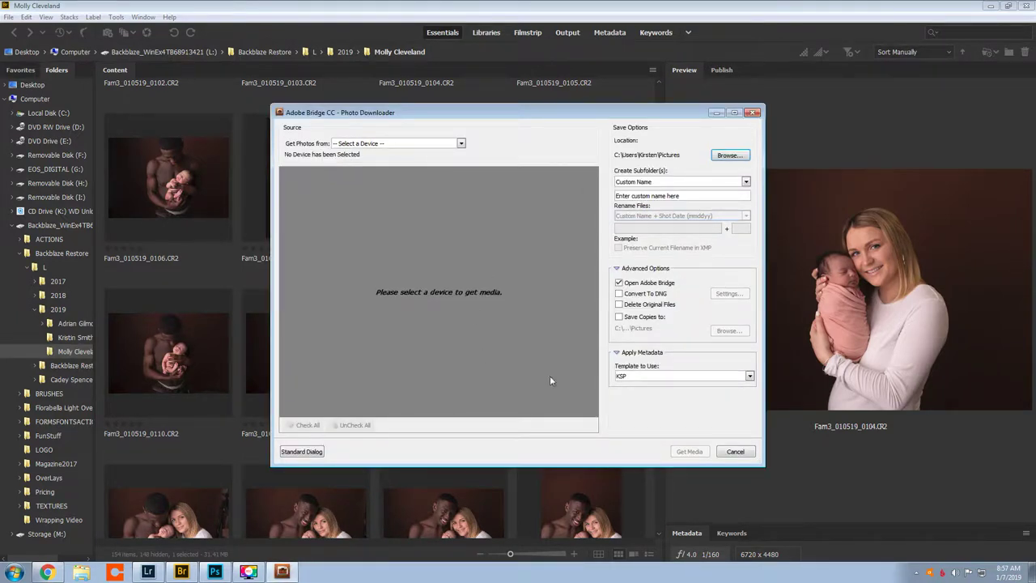
Step: Choose the EOS_DIGITAL card as the photo source
click(384, 144)
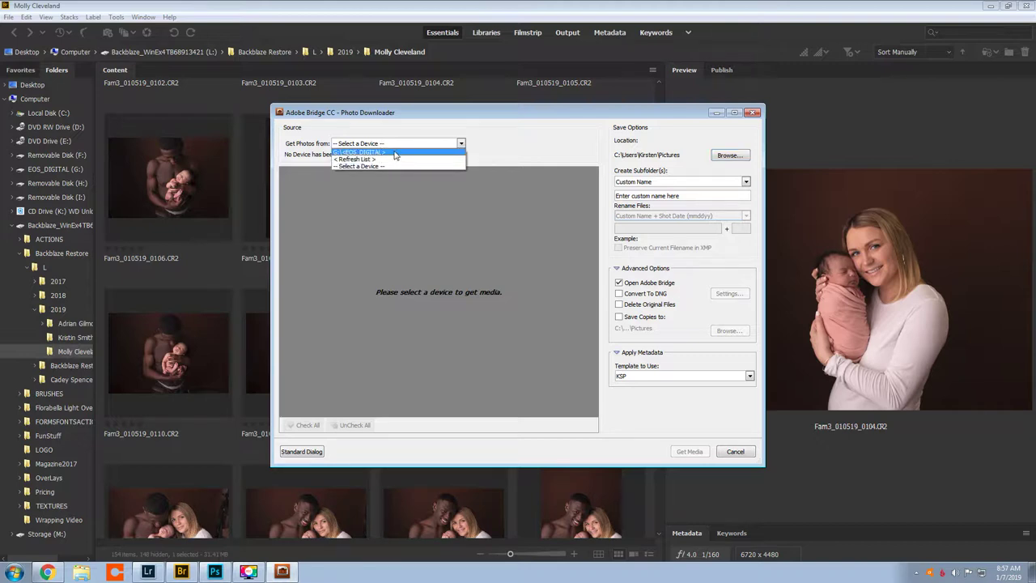
click(398, 153)
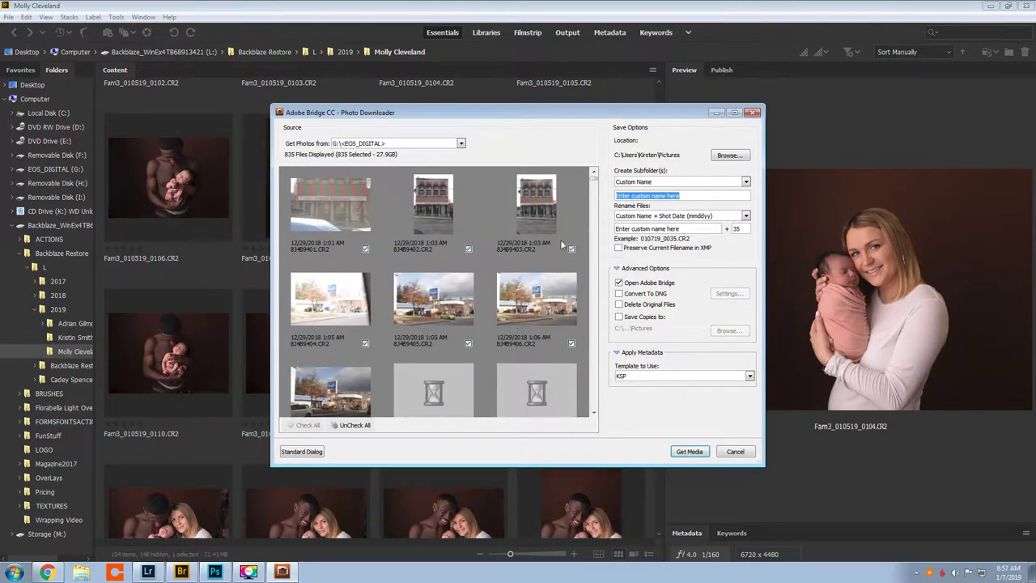
mouse_move(594, 179)
mouse_down()
mouse_move(594, 280)
mouse_move(592, 172)
mouse_up()
scroll(415, 275, down, 3)
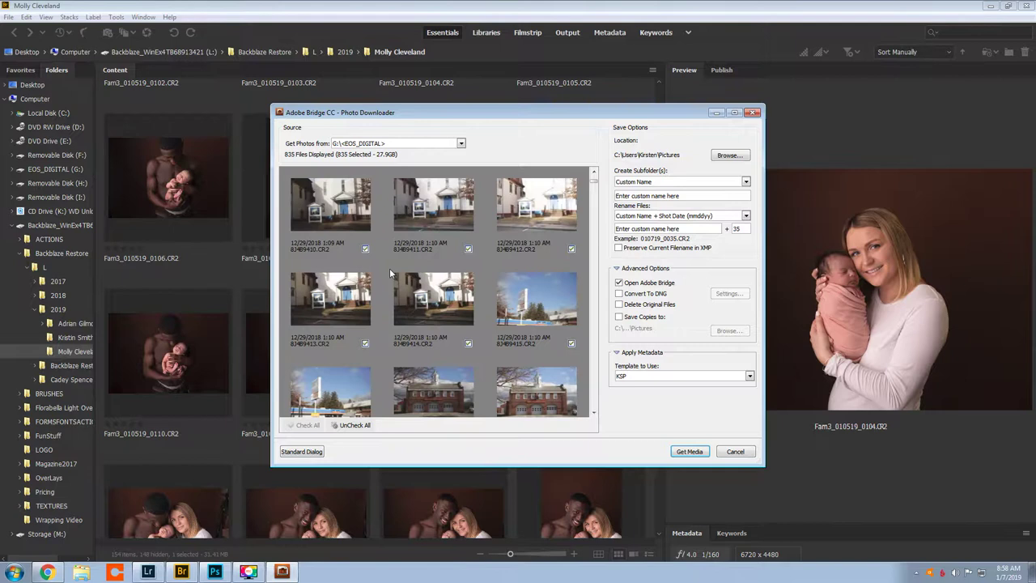
Step: Uncheck all photos, then mark only 8JHB9410 through 8JHB9435 (26 photos) for download
click(357, 426)
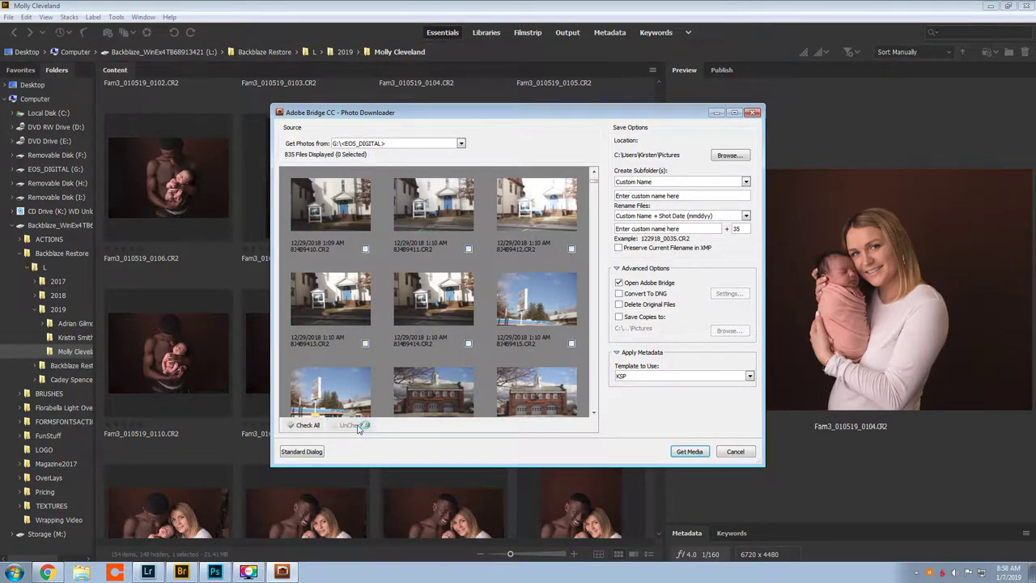
click(339, 208)
scroll(389, 260, down, 6)
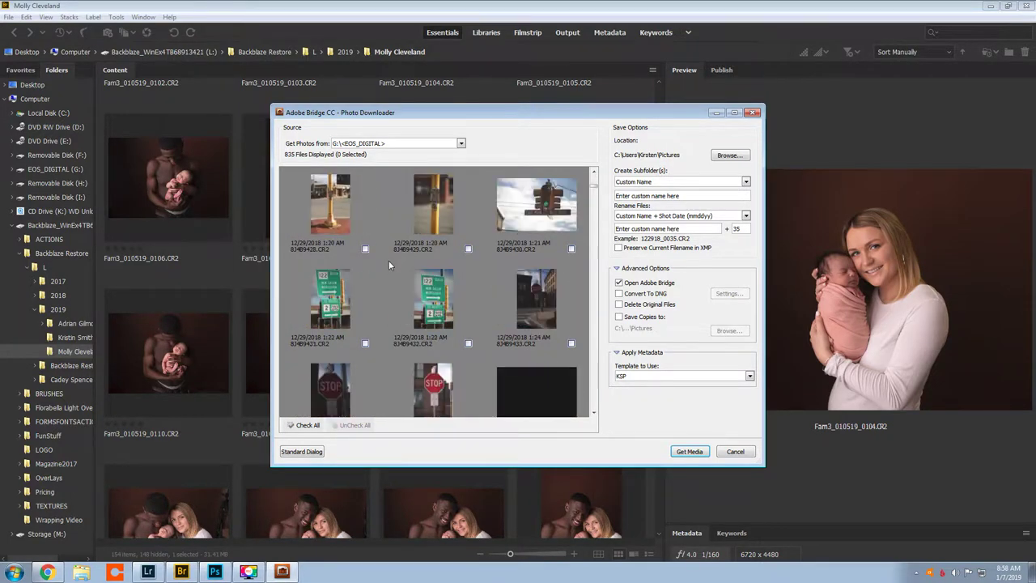
scroll(389, 260, down, 2)
scroll(388, 259, up, 1)
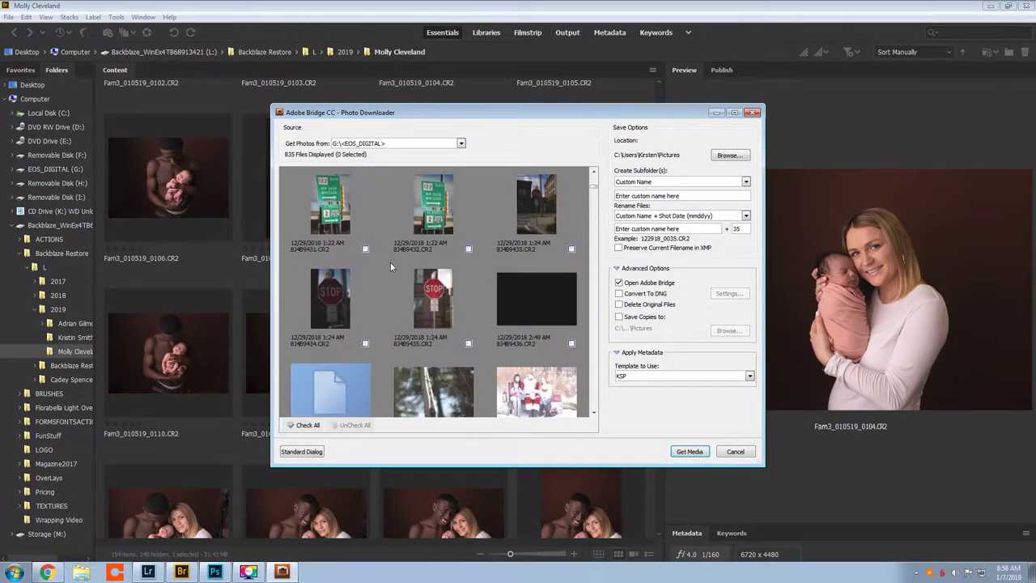
shift+click(437, 288)
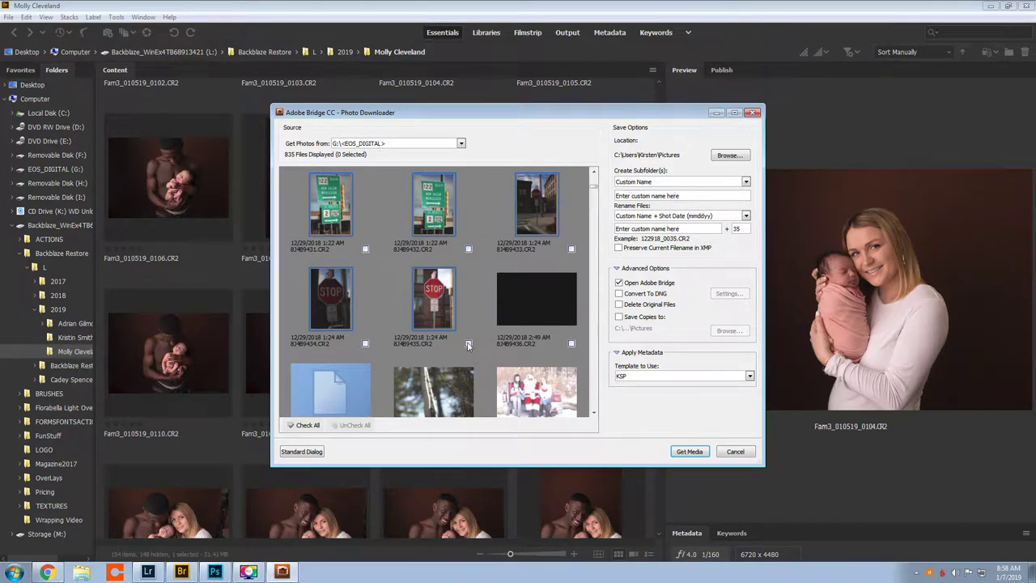
click(468, 344)
Step: Set the save location to the Backblaze Restore\L\2019 folder on the L drive
click(731, 156)
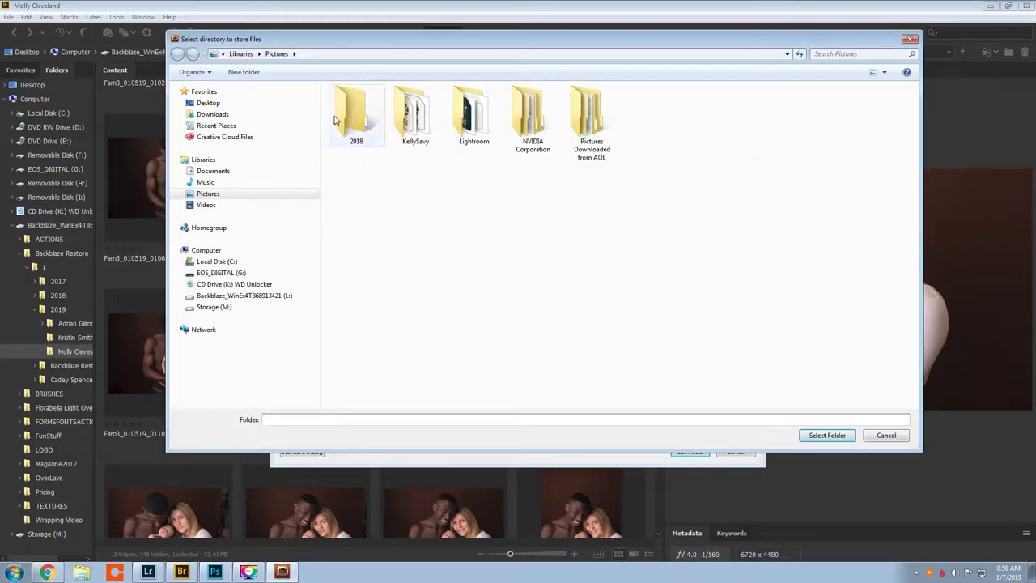
click(182, 297)
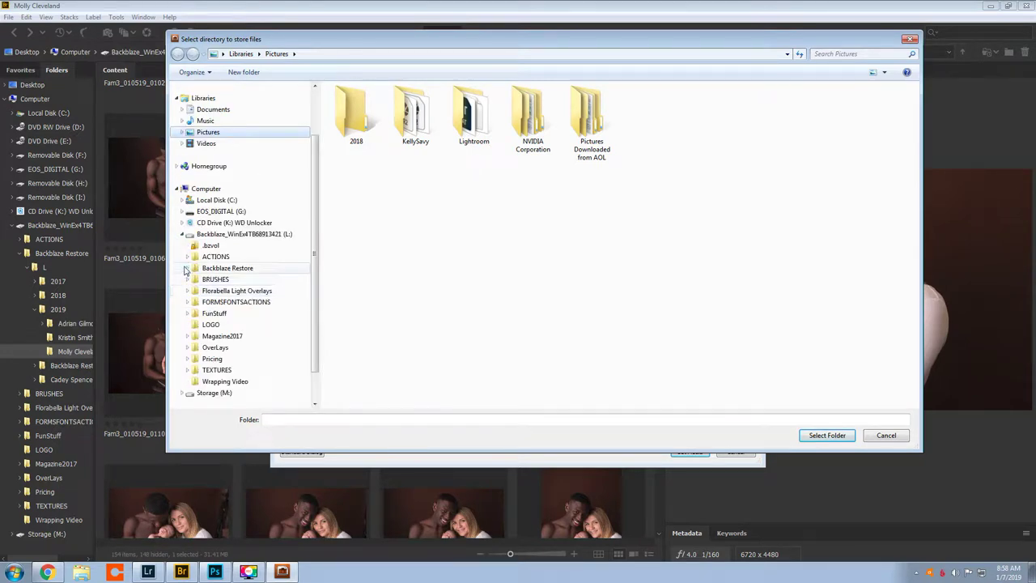
click(187, 268)
click(194, 279)
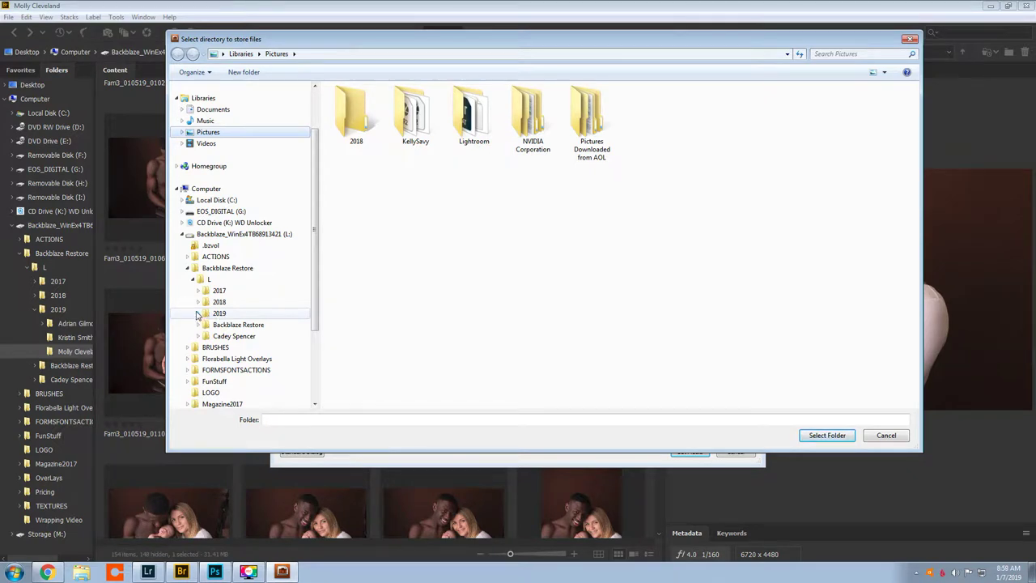
click(197, 313)
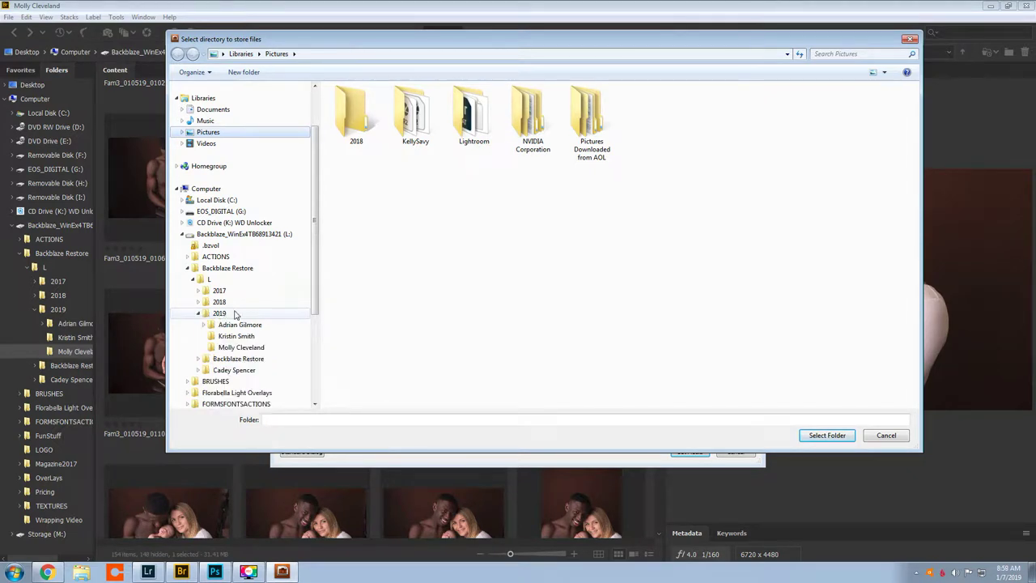
click(235, 314)
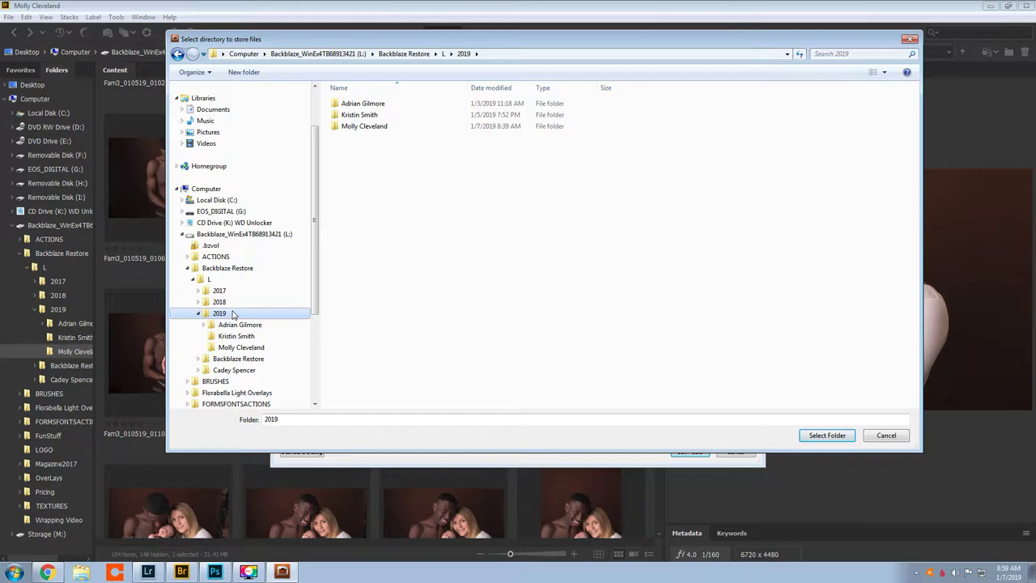
click(815, 437)
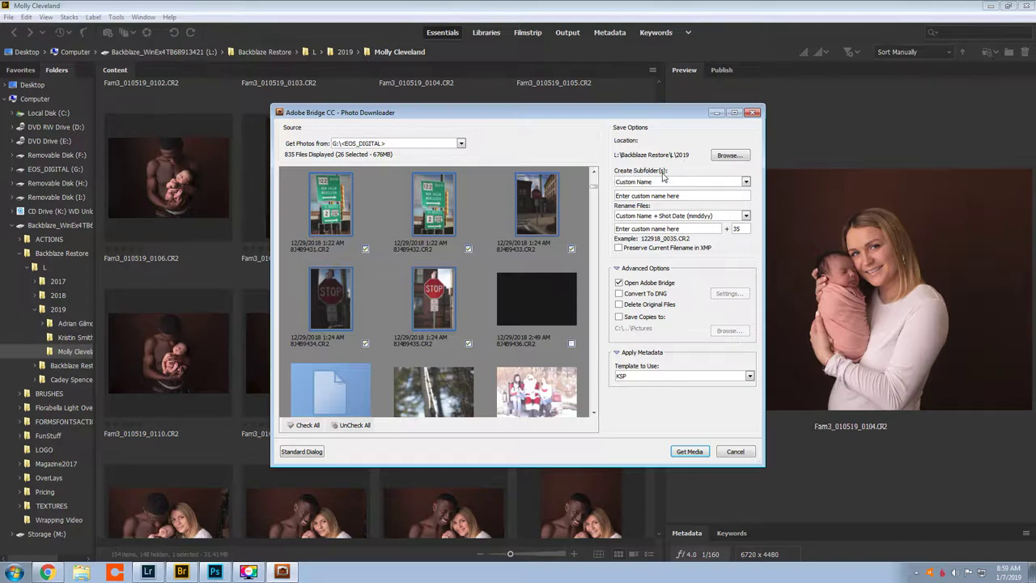
Step: Replace the custom subfolder name with 'Client Name'
drag(682, 195, 606, 202)
text(Client )
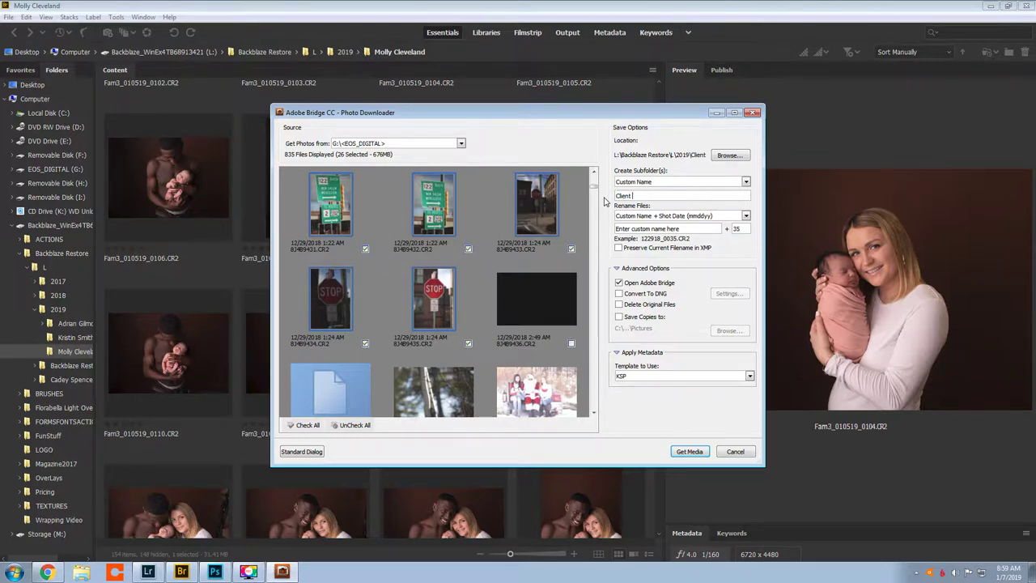
text(Name)
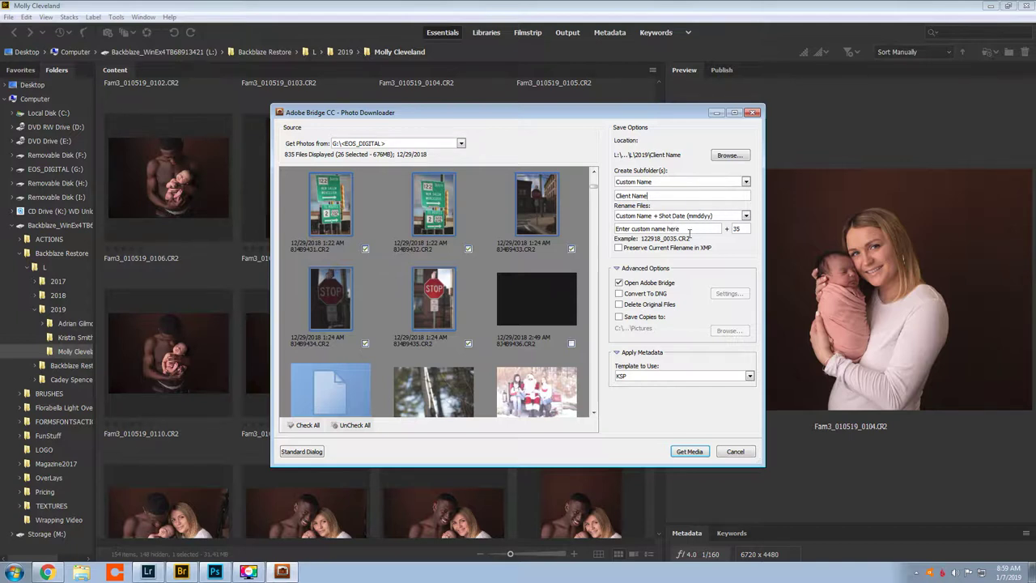
Step: Rename files with the custom name SchProj and sequence numbering starting at 1
drag(689, 228, 608, 237)
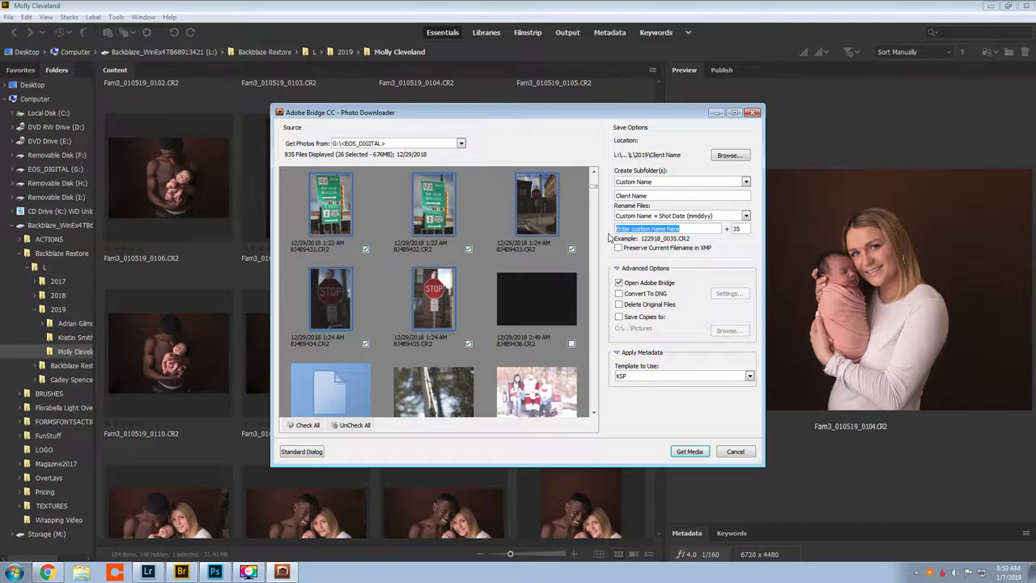
text(Sch)
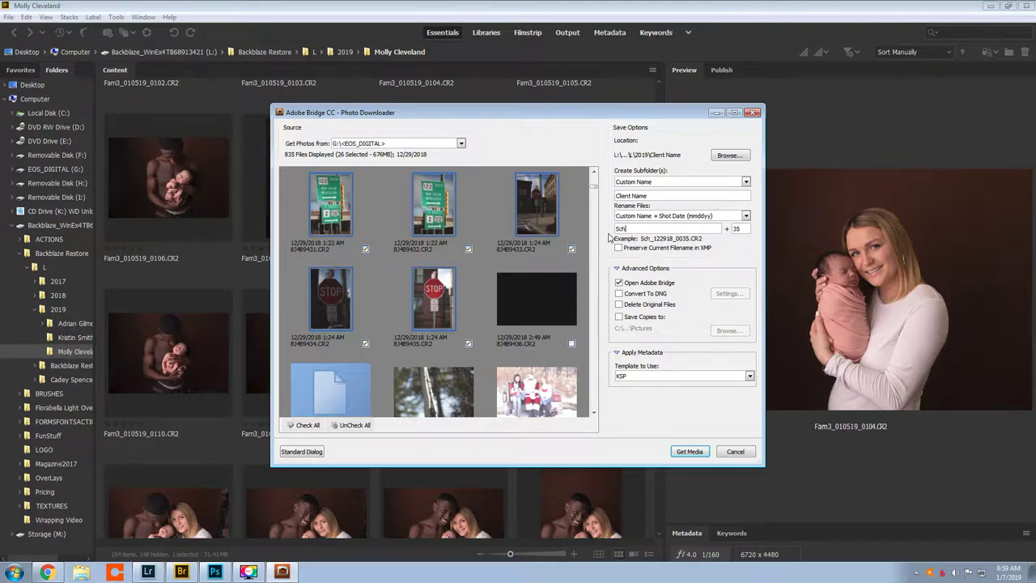
text(Proj)
double_click(736, 229)
text(1)
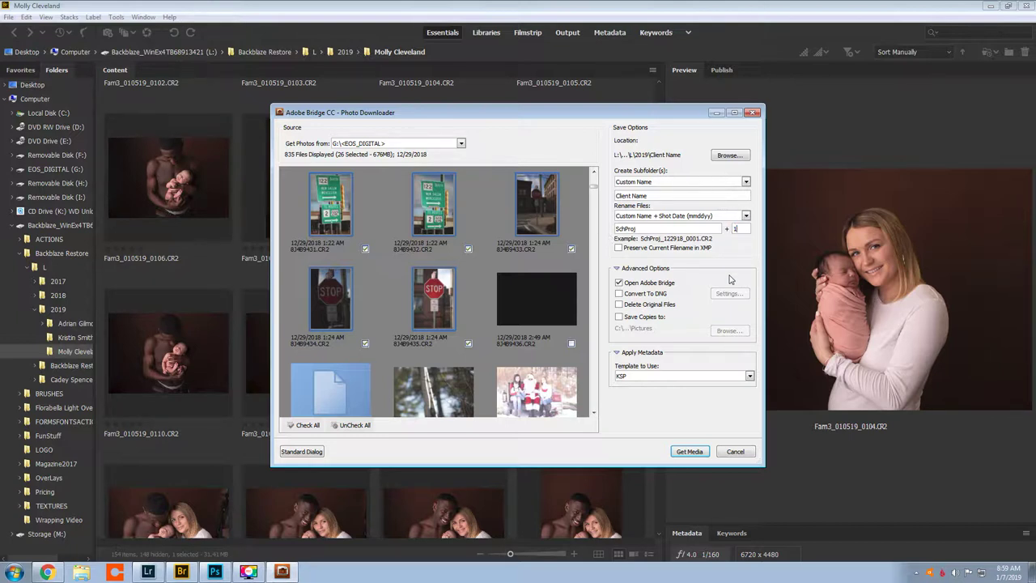
Step: Turn on opening Adobe Bridge after download and keep KSP as the metadata template
click(622, 283)
click(645, 377)
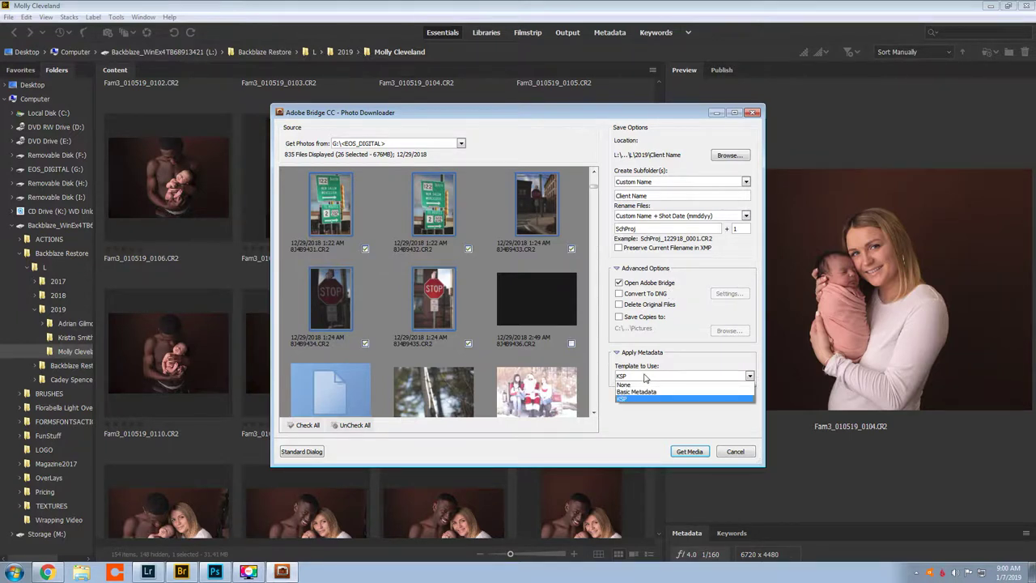
click(645, 378)
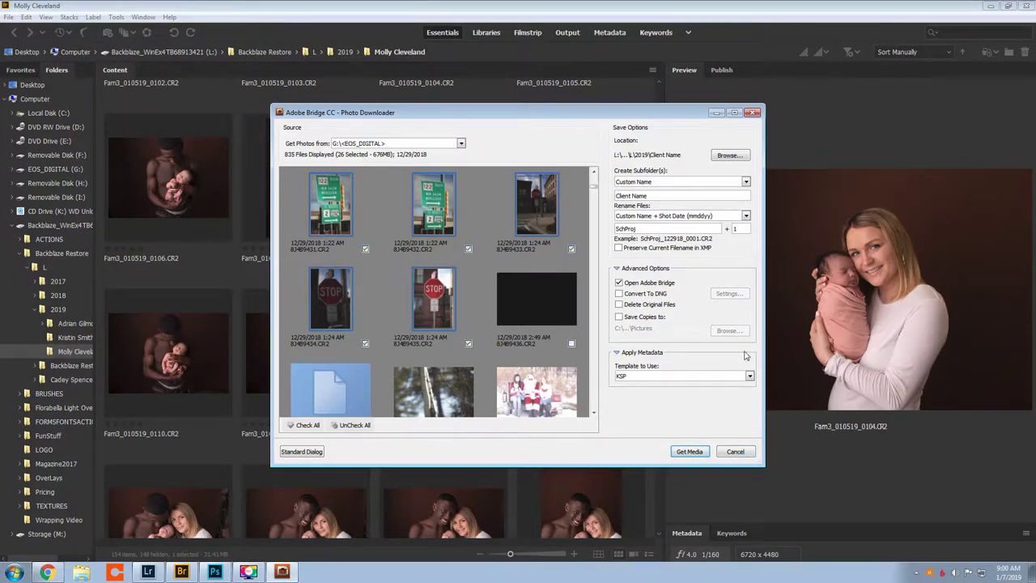
Step: Cancel the downloader, widen the Folders panel, and return to the client's photo folder
click(735, 452)
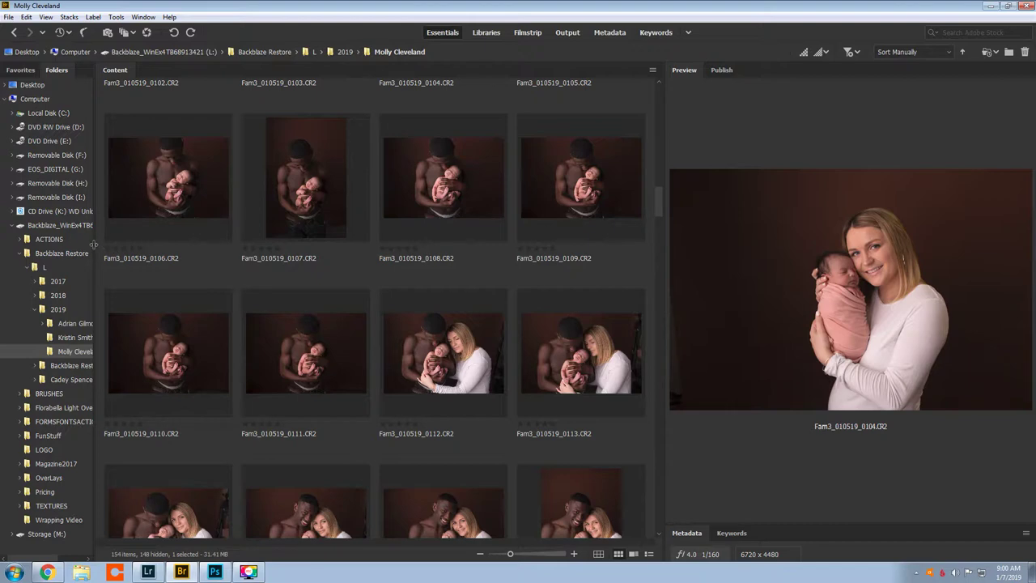
drag(93, 244, 161, 247)
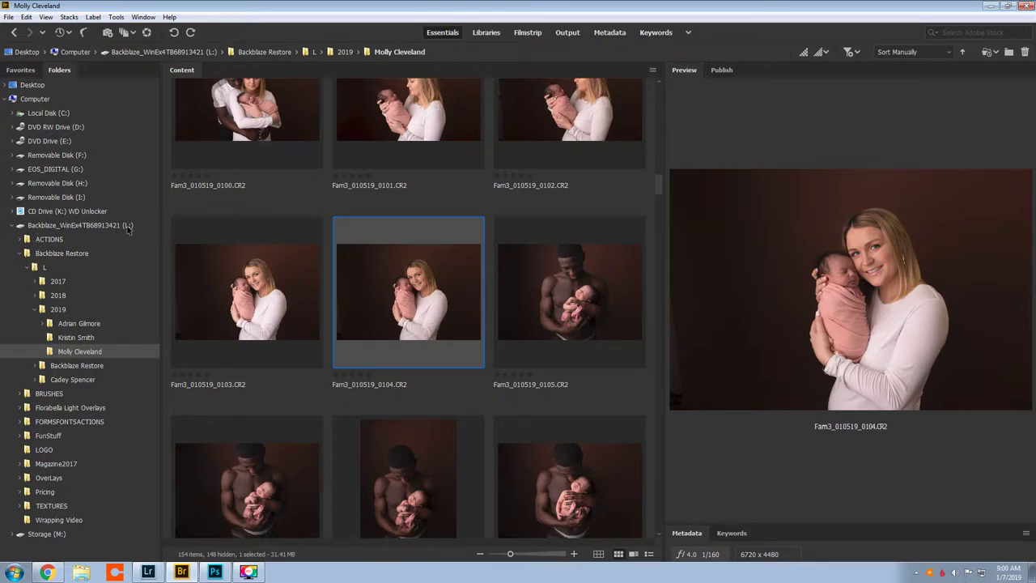
click(76, 326)
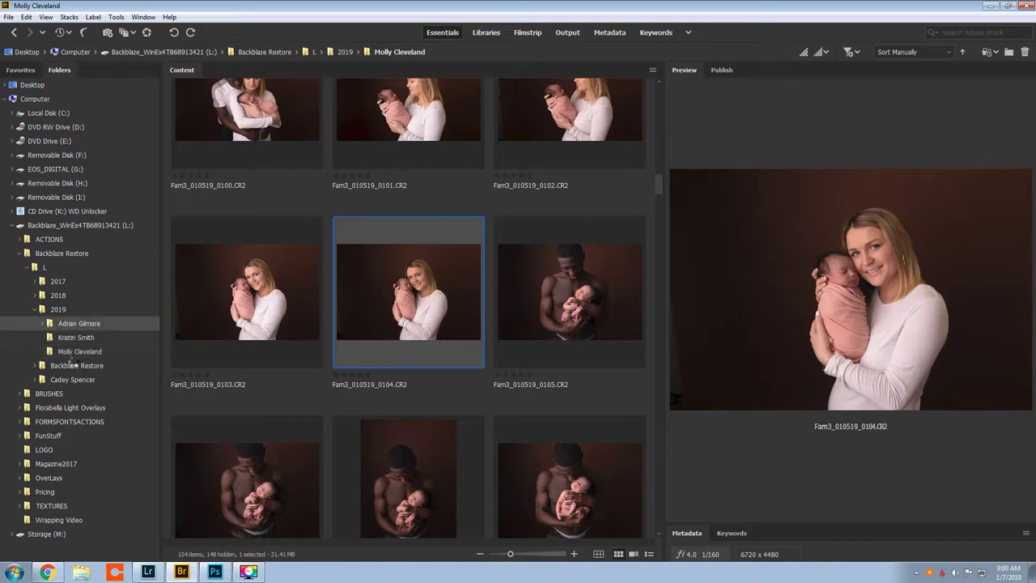
click(78, 368)
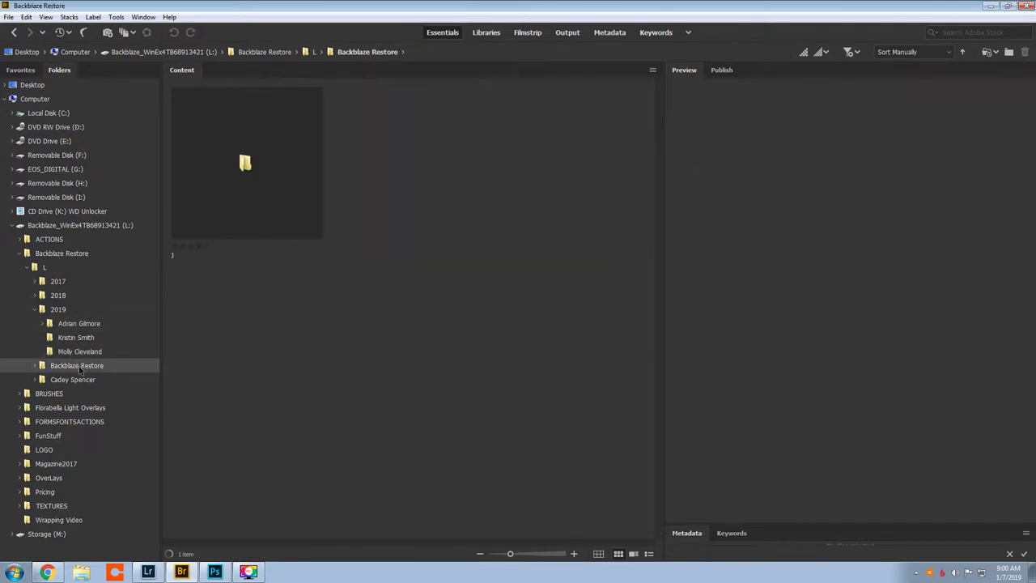
click(70, 352)
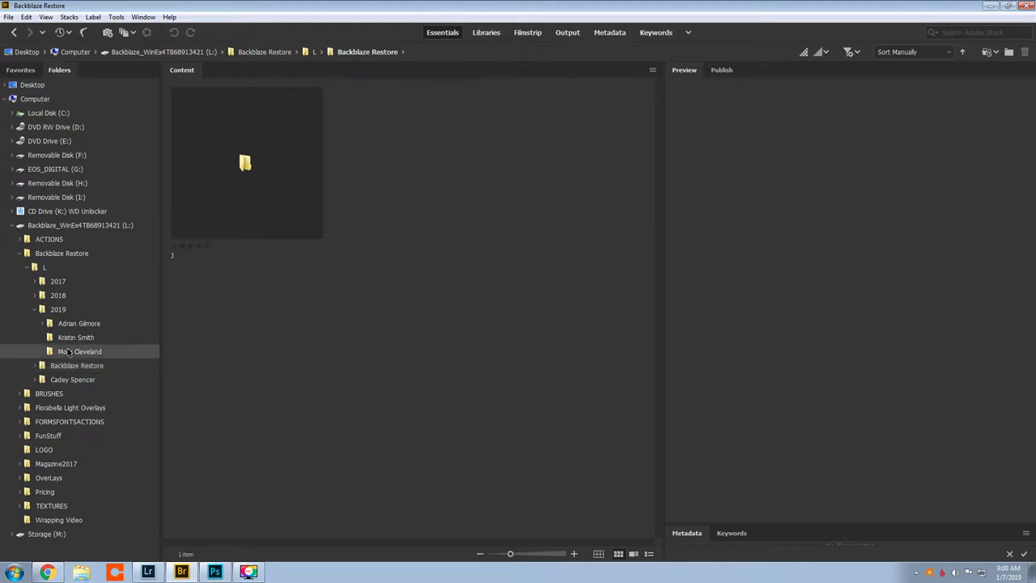
Step: Scroll the Content grid and preview Fam3_010519_0110.CR2 large
scroll(434, 334, down, 10)
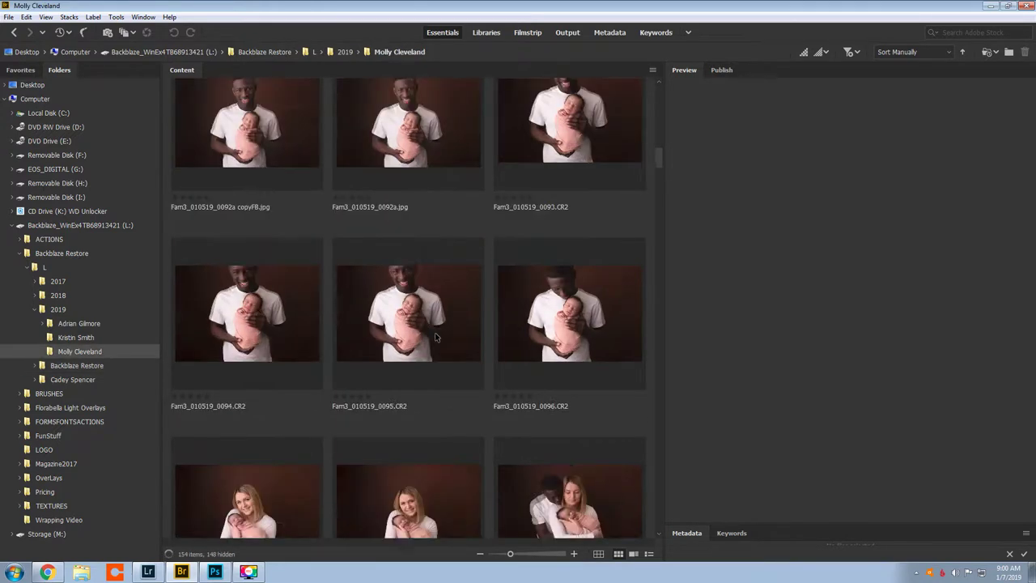
scroll(434, 340, down, 1)
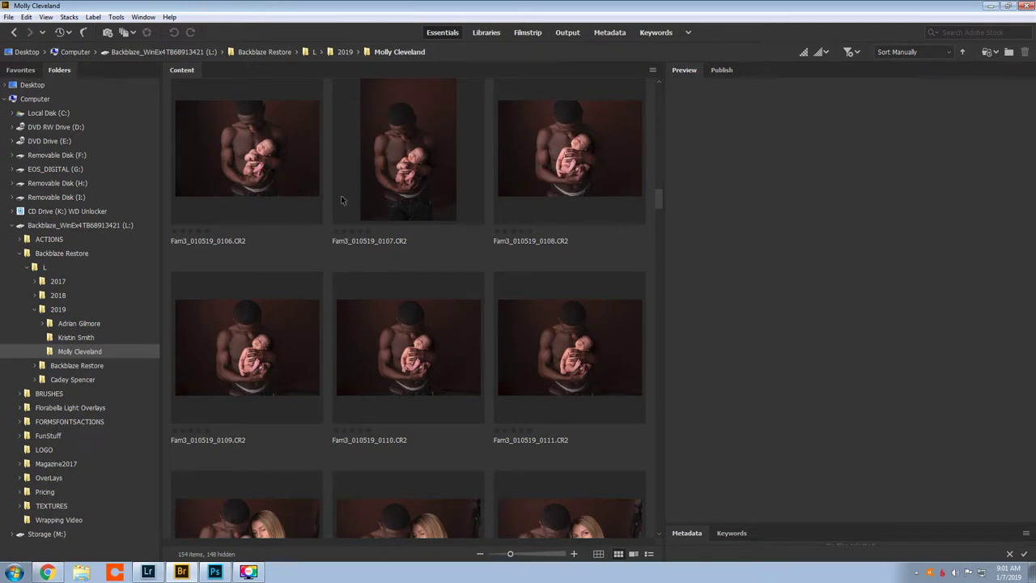
scroll(365, 225, down, 2)
scroll(364, 225, up, 2)
scroll(363, 225, down, 2)
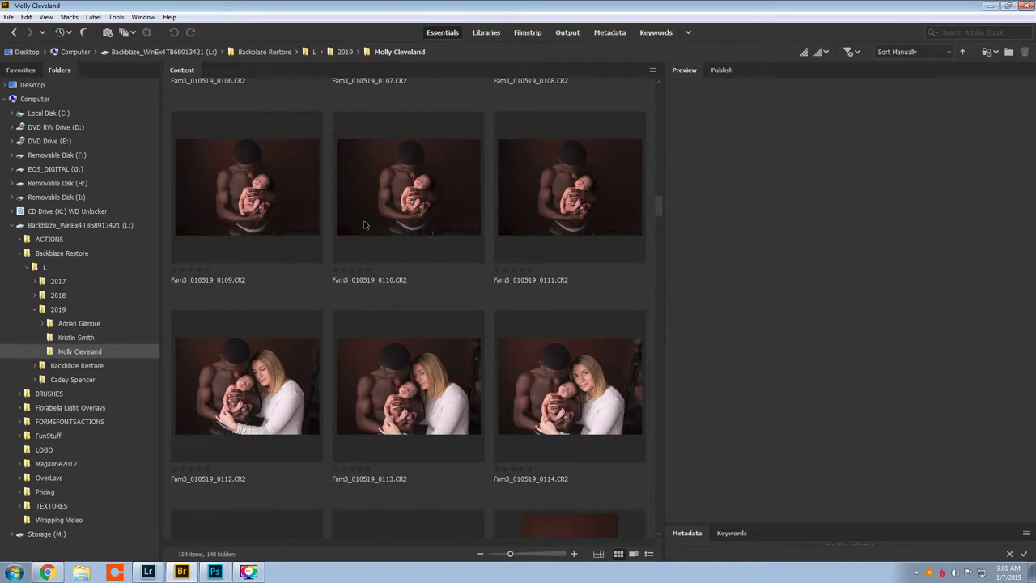
scroll(363, 225, up, 2)
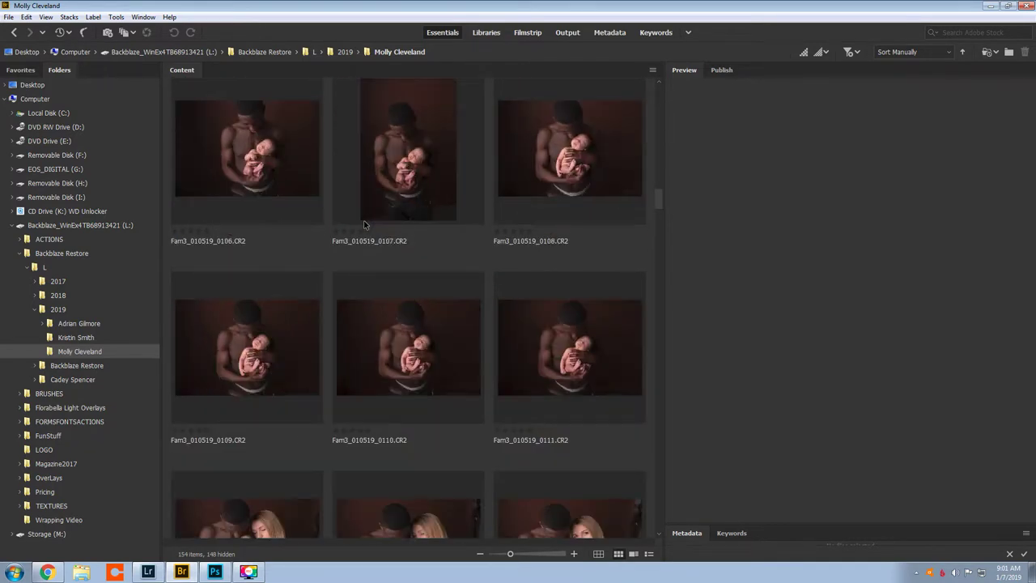
click(413, 354)
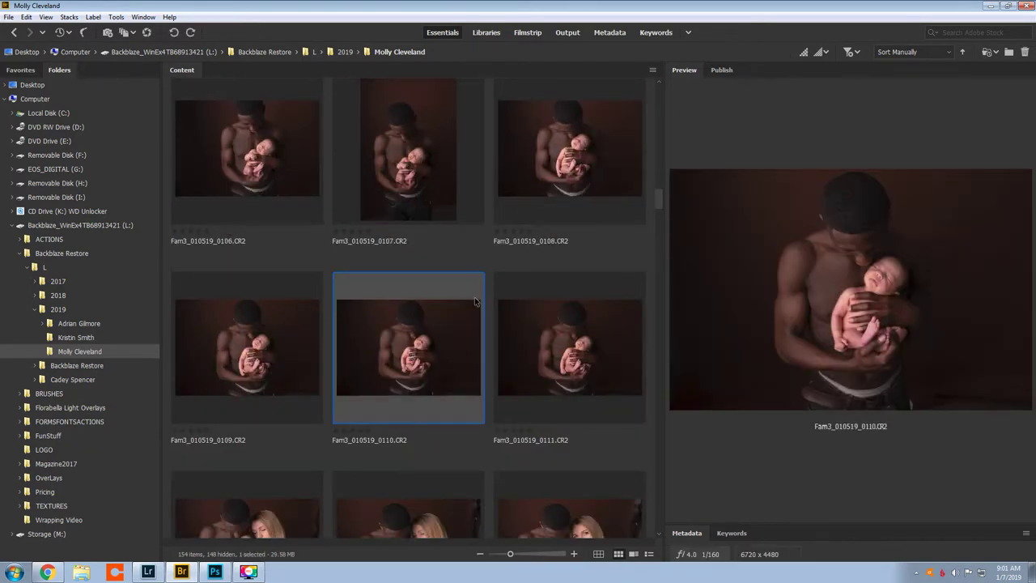
Step: Minimize Bridge and Photoshop, then switch Lightroom Classic from Develop to the Library grid
click(989, 6)
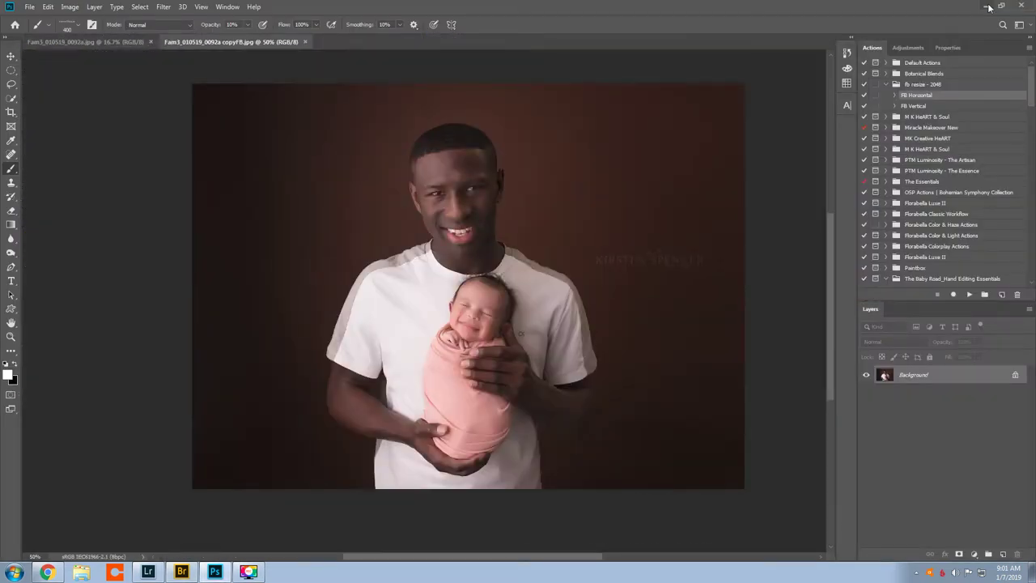
click(986, 6)
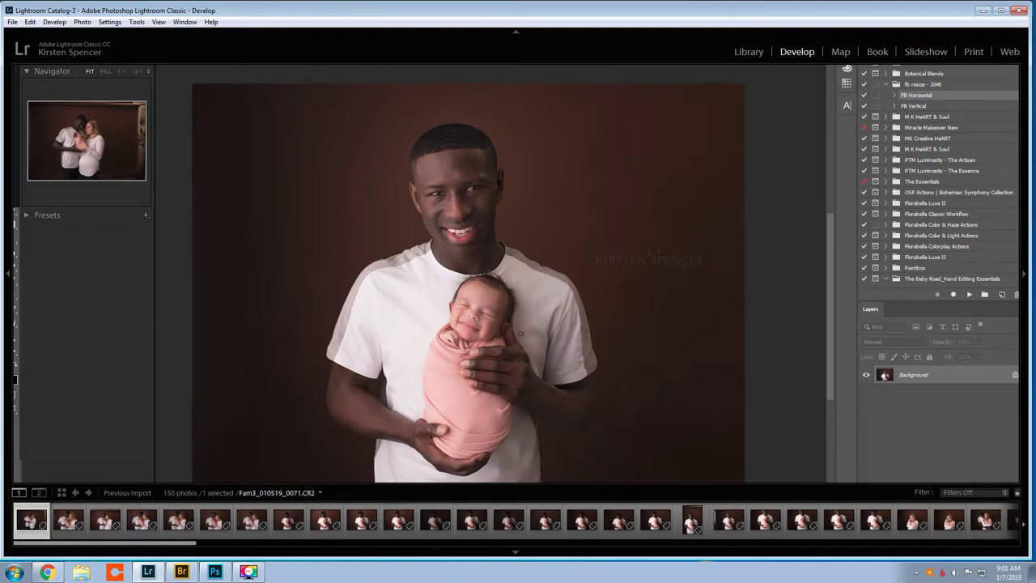
click(750, 53)
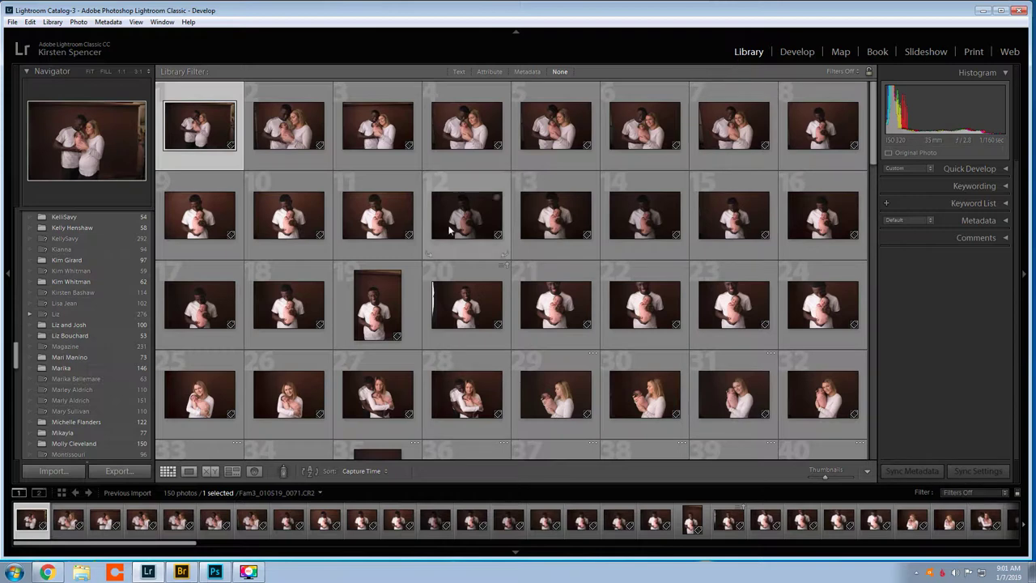
scroll(63, 279, down, 3)
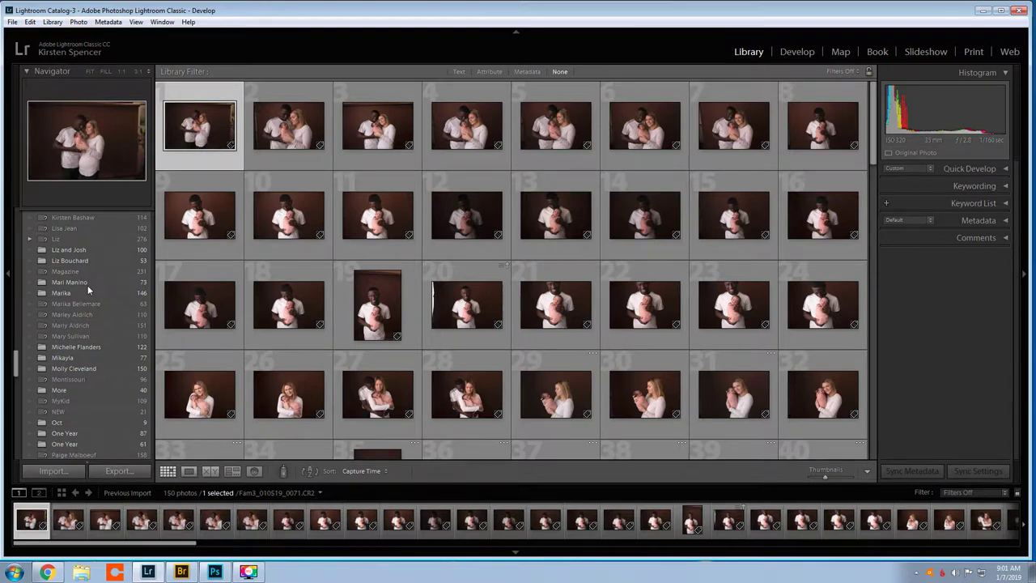
click(88, 285)
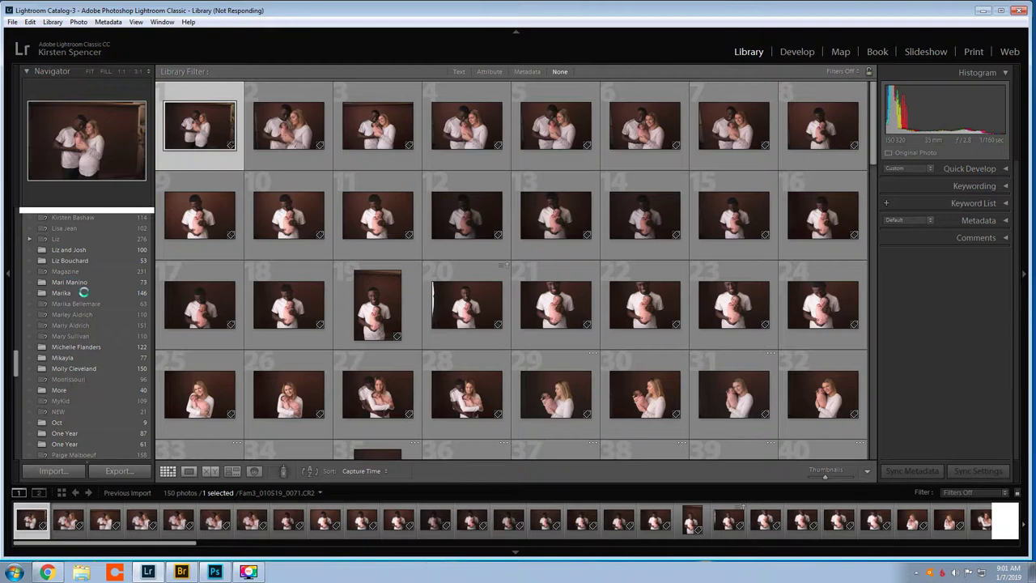
scroll(81, 340, up, 3)
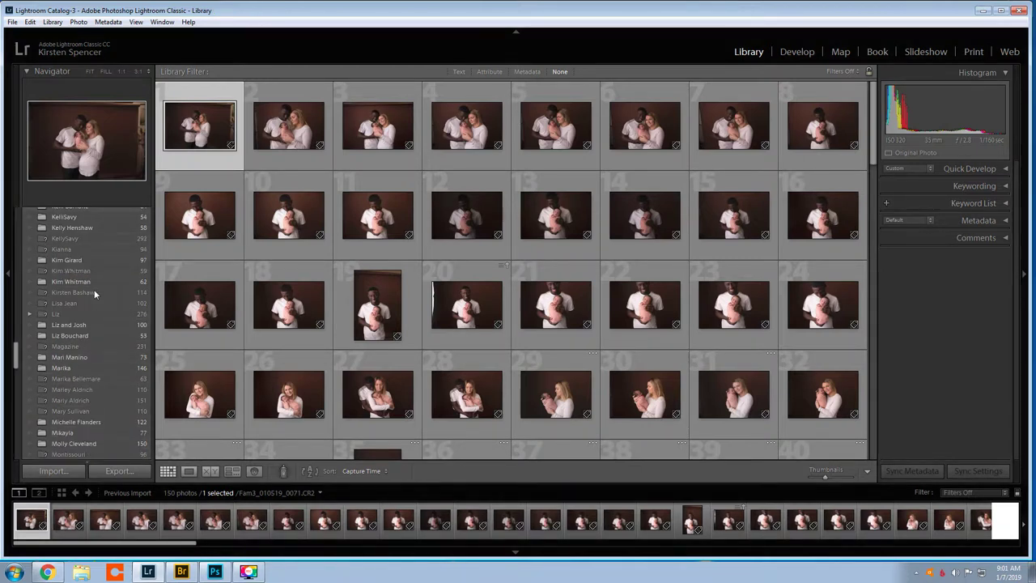
scroll(67, 328, up, 5)
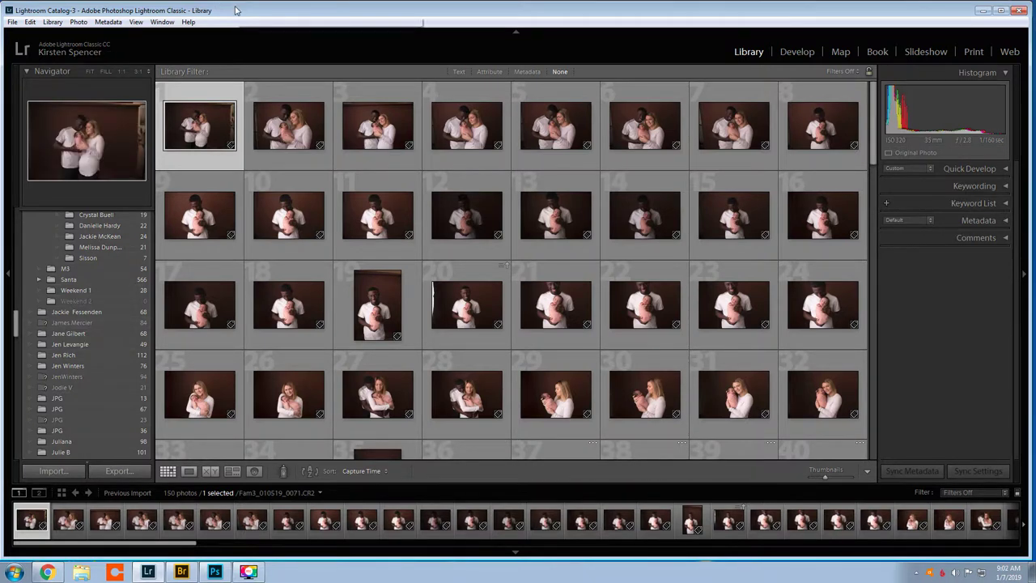
Step: Import with Add from the client's folder under Backblaze Restore\L\2019, adding its two new JPEGs
click(53, 472)
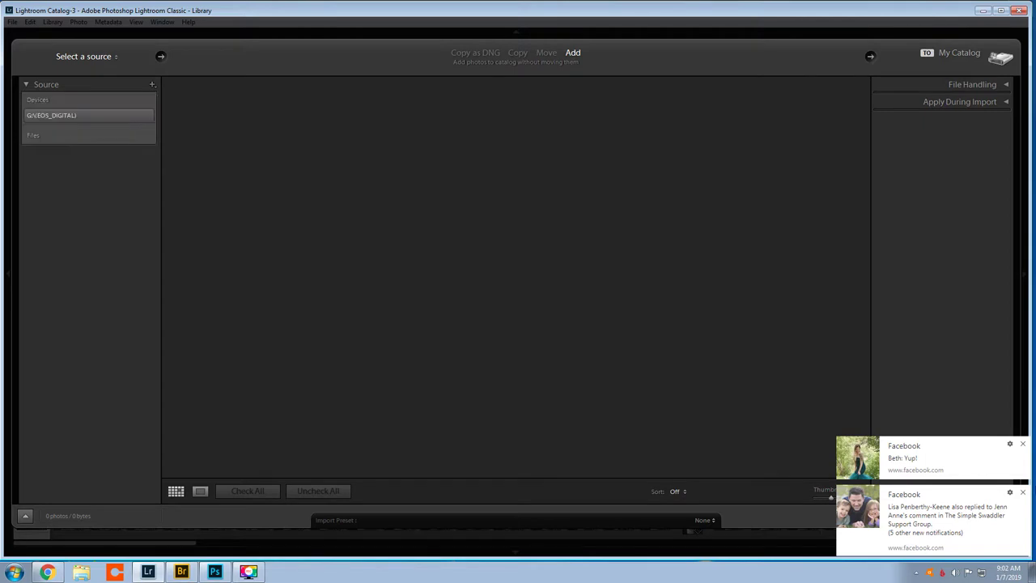
click(1023, 445)
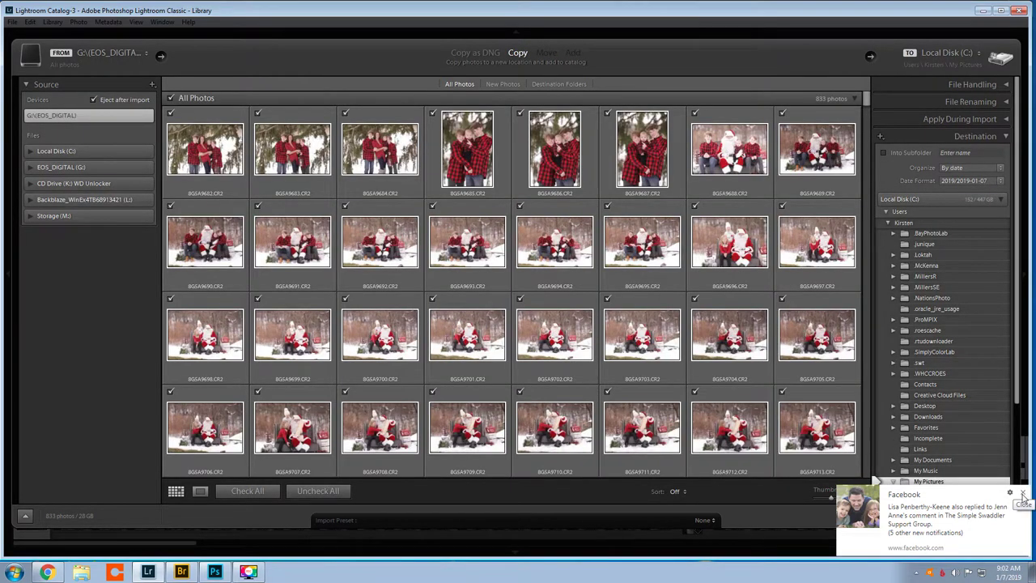
click(1023, 496)
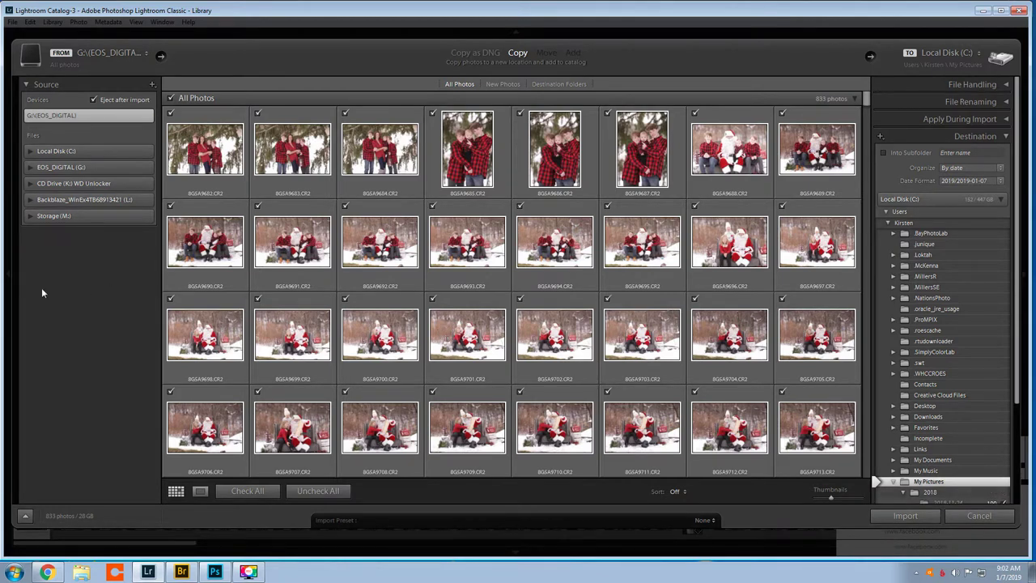
click(30, 199)
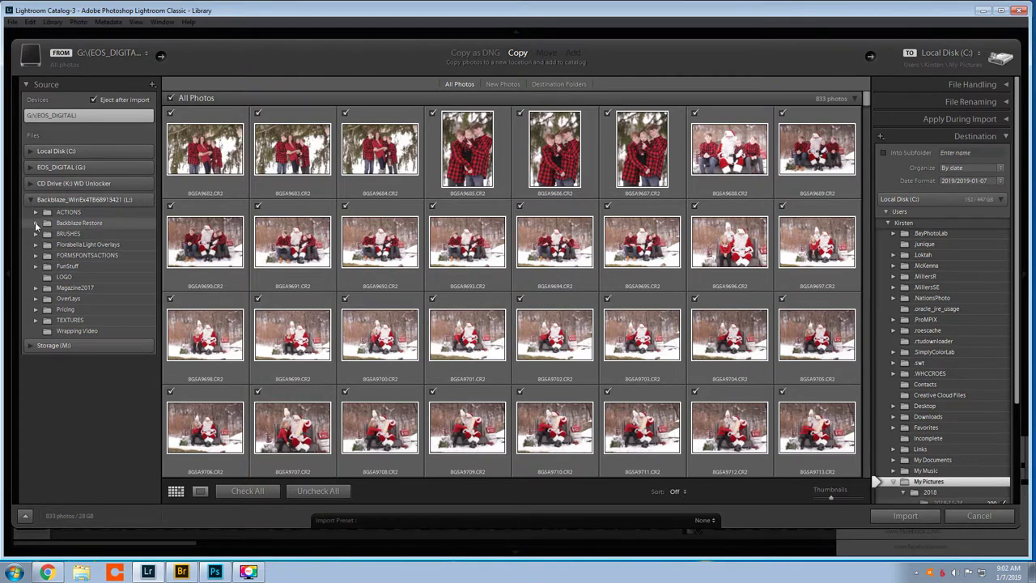
click(34, 223)
click(46, 234)
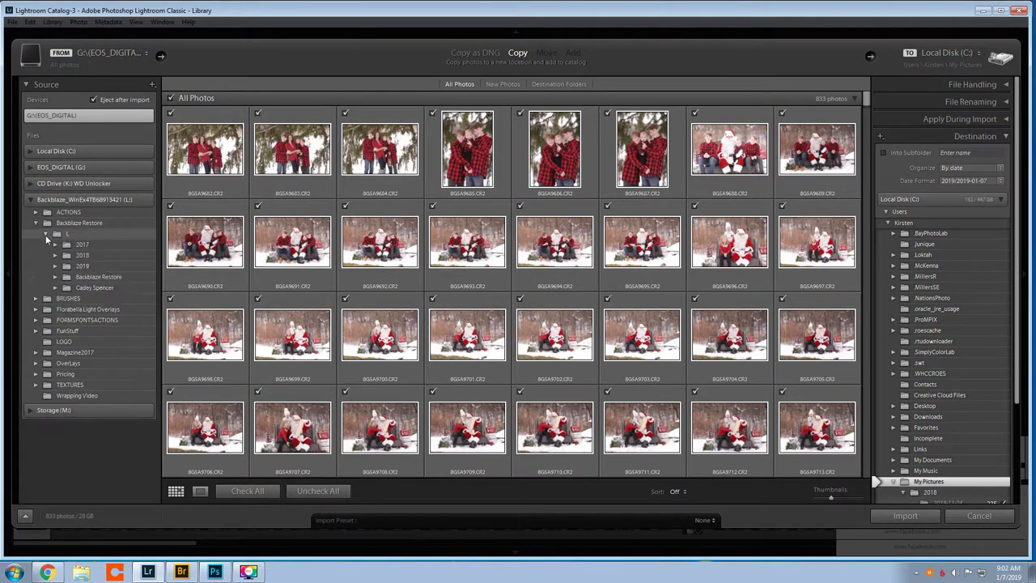
click(56, 267)
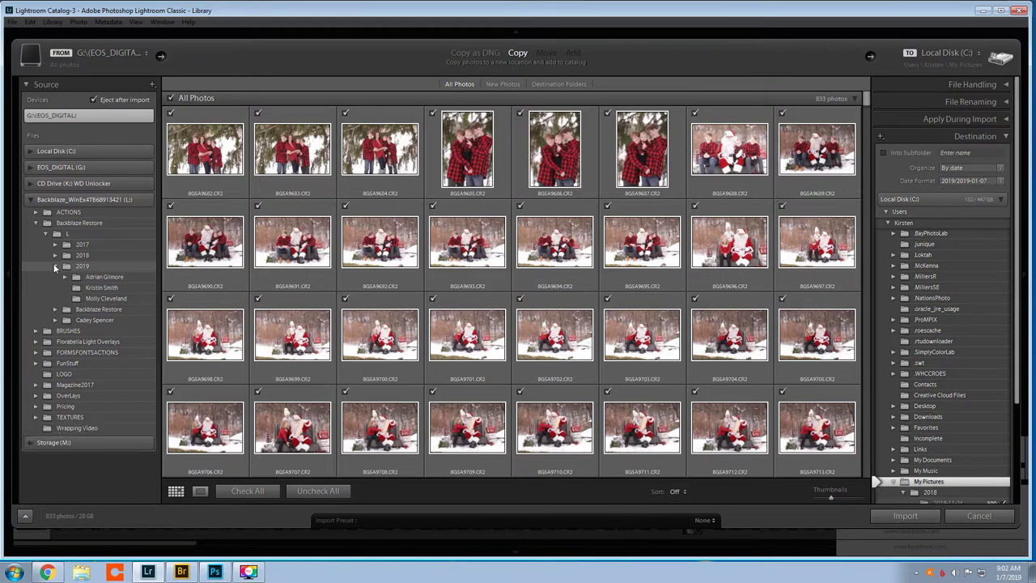
click(95, 300)
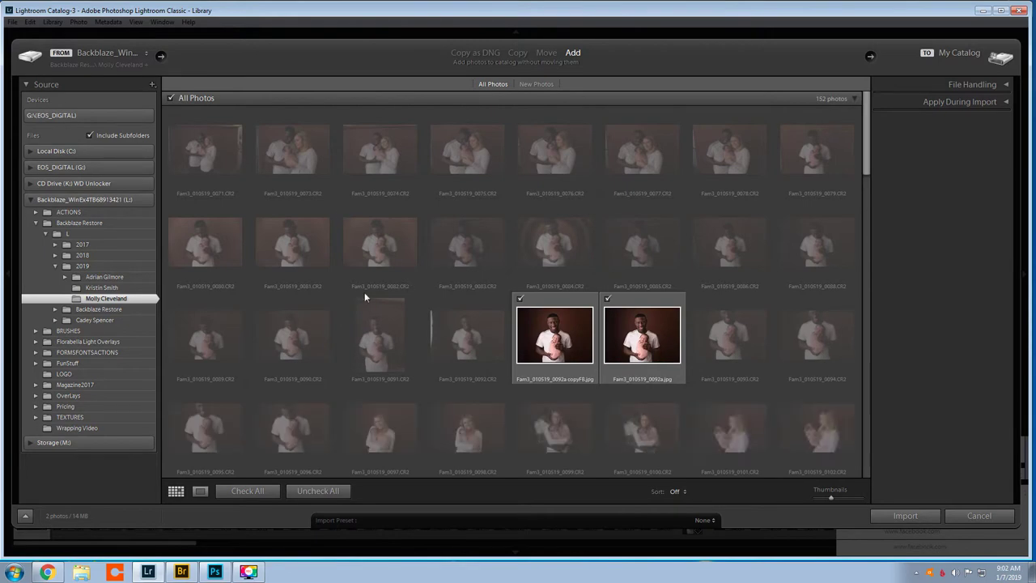
click(913, 518)
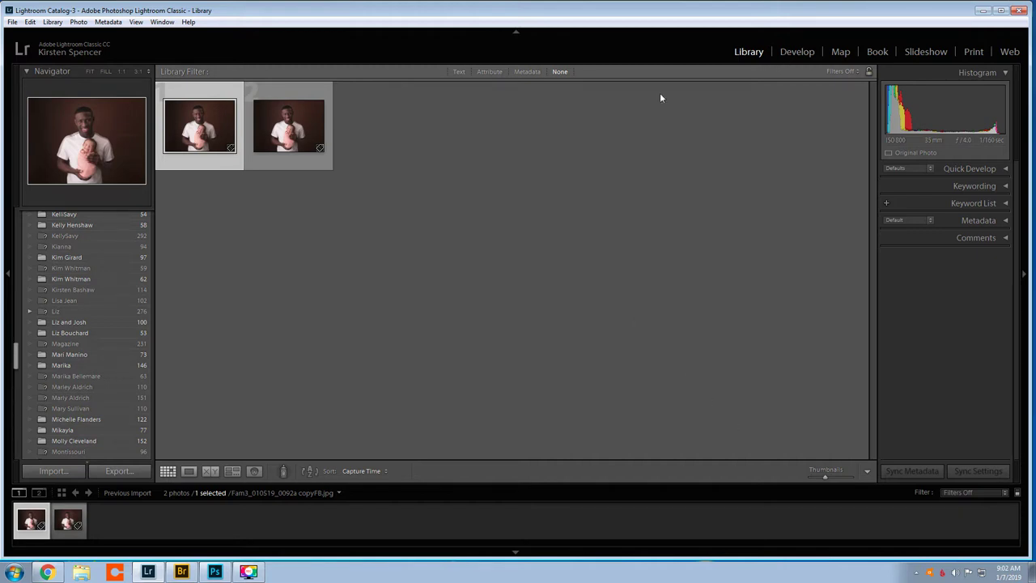
Step: Show the client folder's 152 photos in the Library grid and select the first thumbnail
click(79, 441)
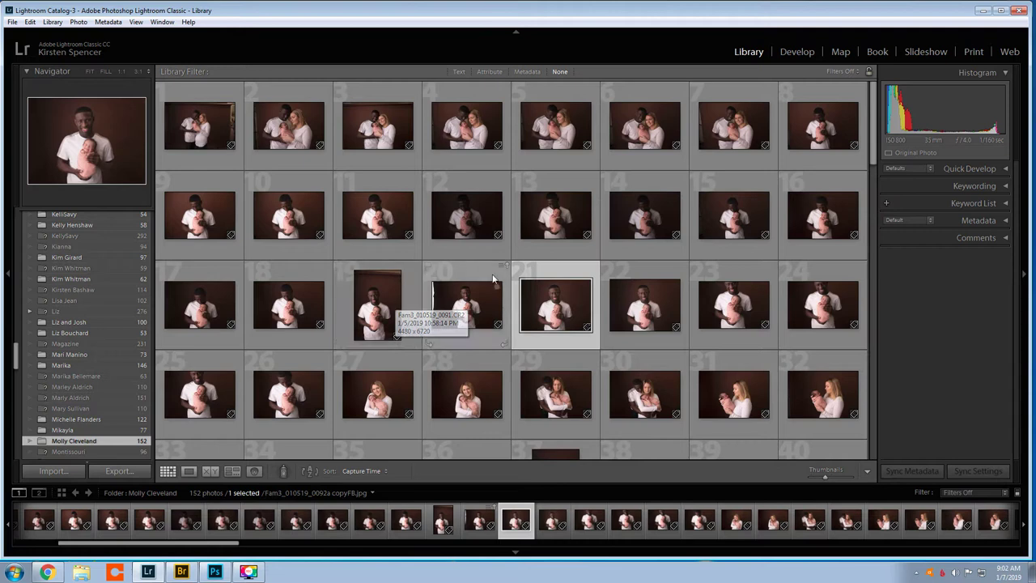
scroll(493, 281, down, 3)
scroll(492, 279, up, 1)
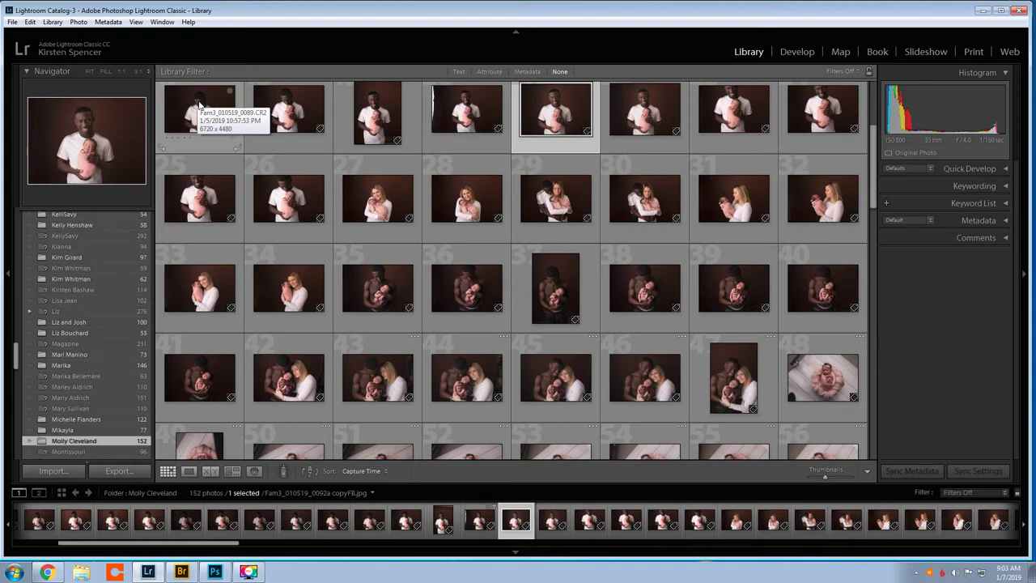
scroll(199, 113, up, 2)
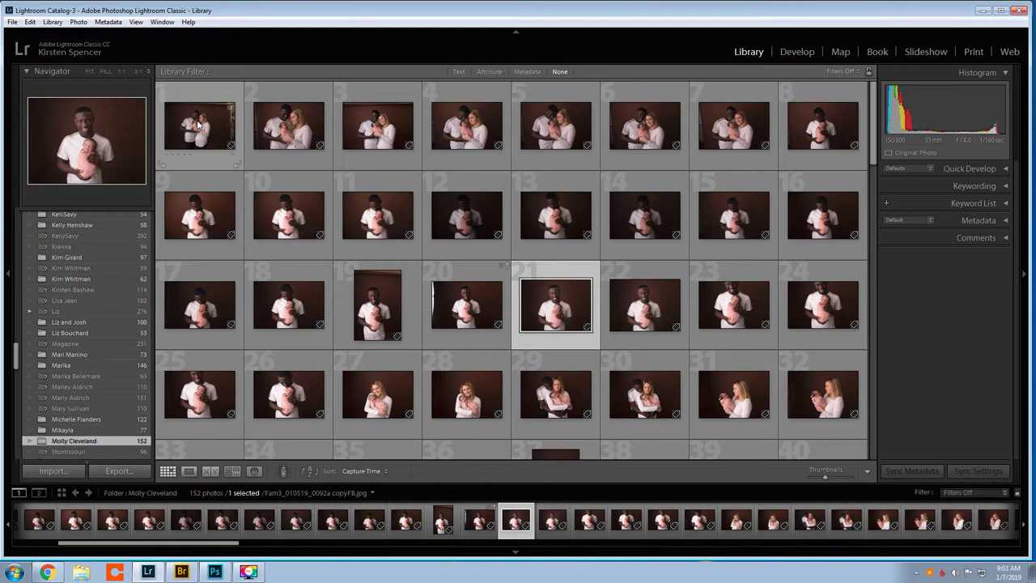
click(199, 124)
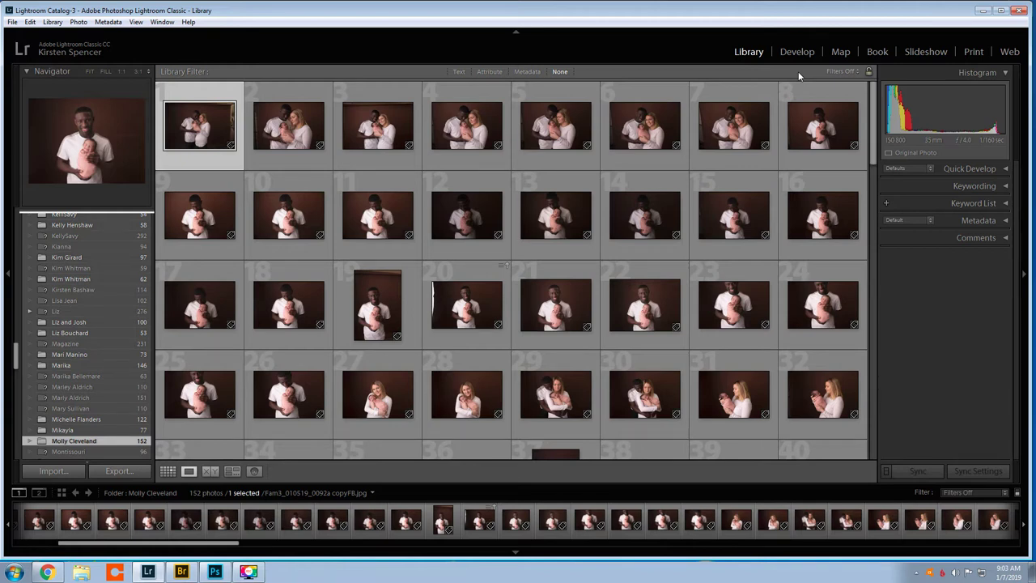
Step: Switch to the Develop module with Fam3_010519_0071.CR2, the first of 152 photos, selected
key(d)
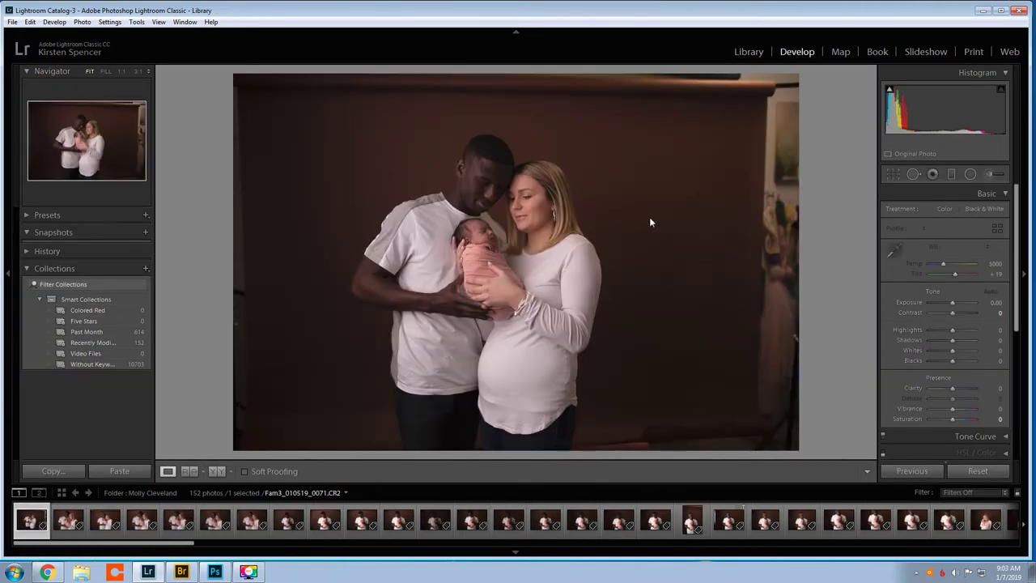